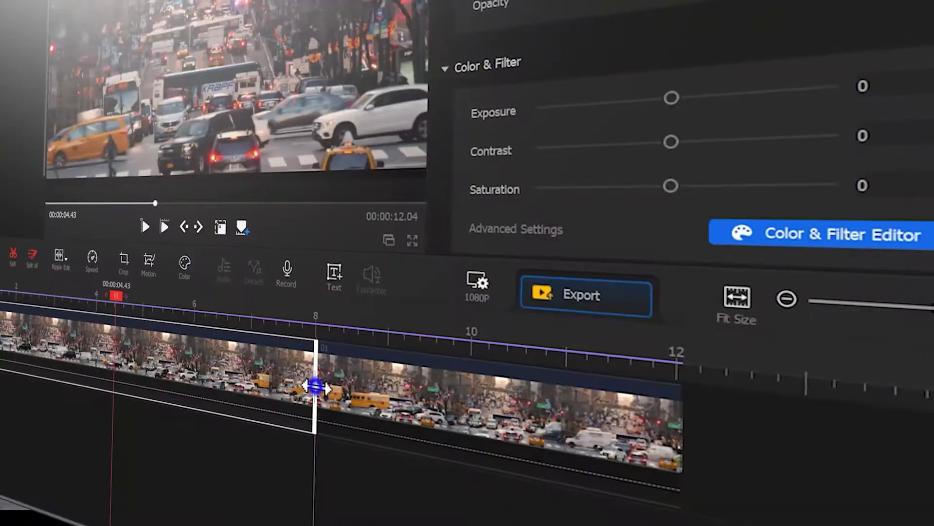
Step: Paste the copied 8-second traffic clip at the 00:00:08.03 playhead, extending the project to 00:00:20.07
{"action": "right_click", "coordinate": [326, 346]}
{"action": "key", "text": "ctrl+v"}
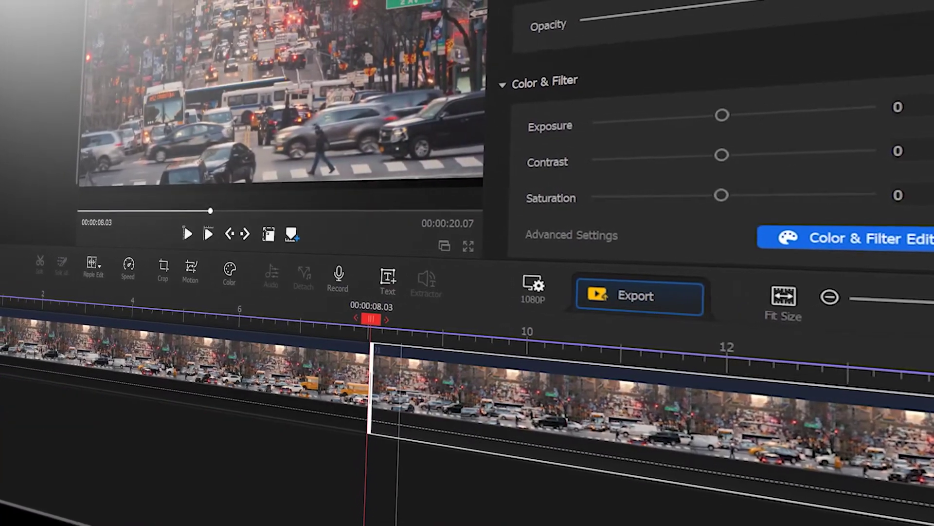
{"action": "scroll", "coordinate": [721, 146], "scroll_direction": "down", "scroll_amount": 6}
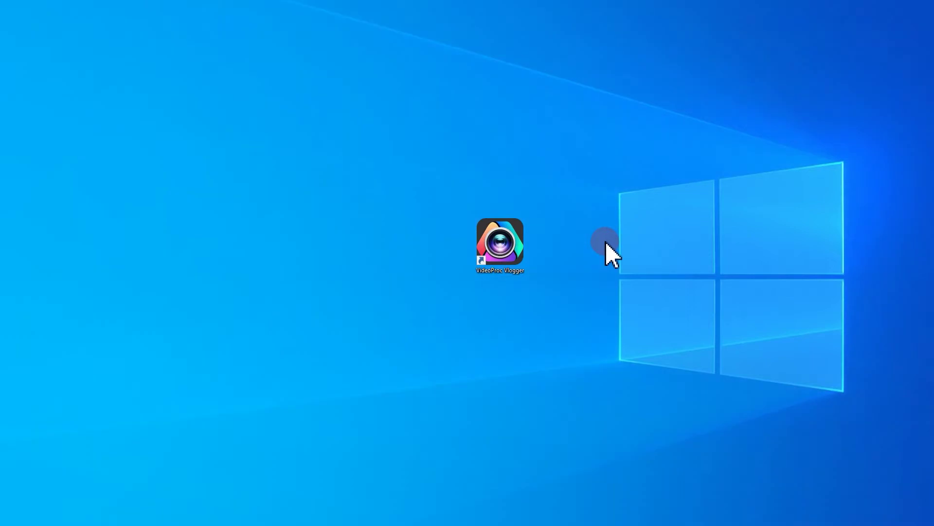
Step: Launch VideoProc Vlogger from its desktop shortcut
{"action": "double_click", "coordinate": [506, 243]}
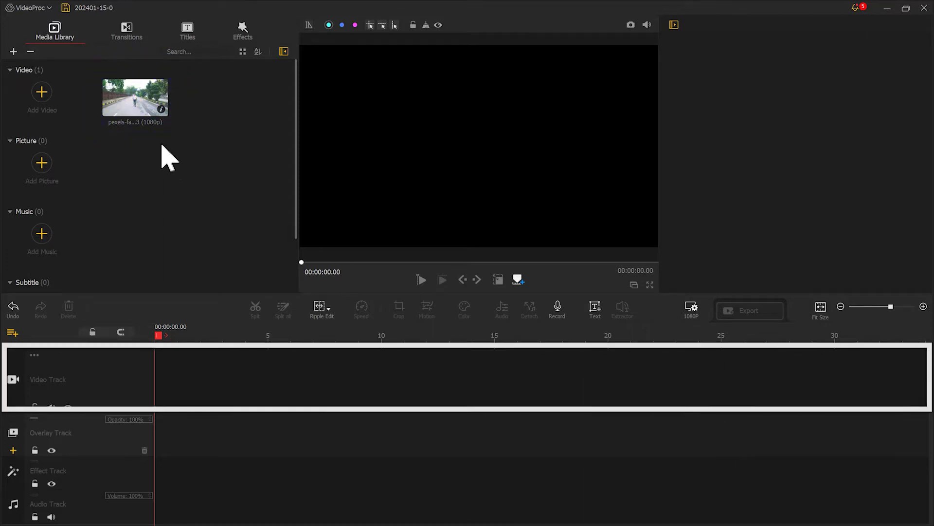
Step: Place the road clip on the video track and briefly preview it
{"action": "left_click_drag", "start_coordinate": [138, 112], "coordinate": [240, 372]}
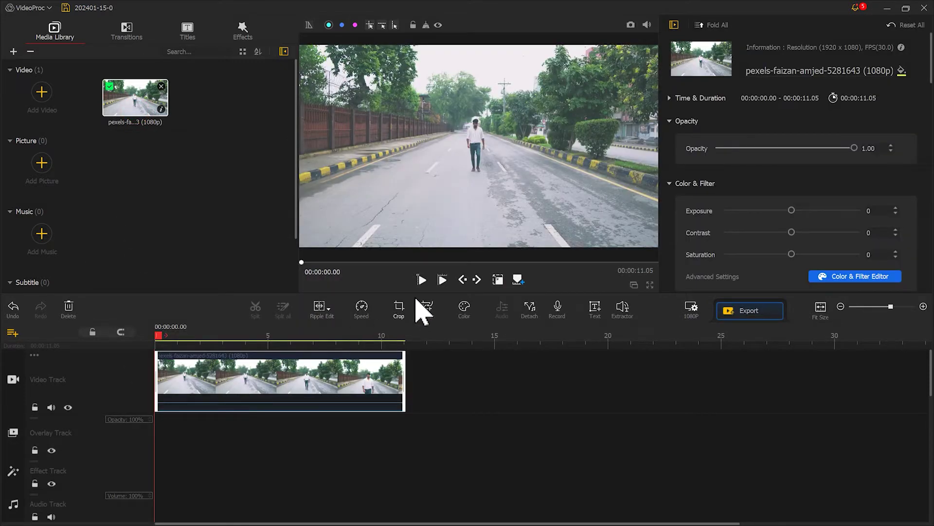
{"action": "left_click", "coordinate": [421, 280]}
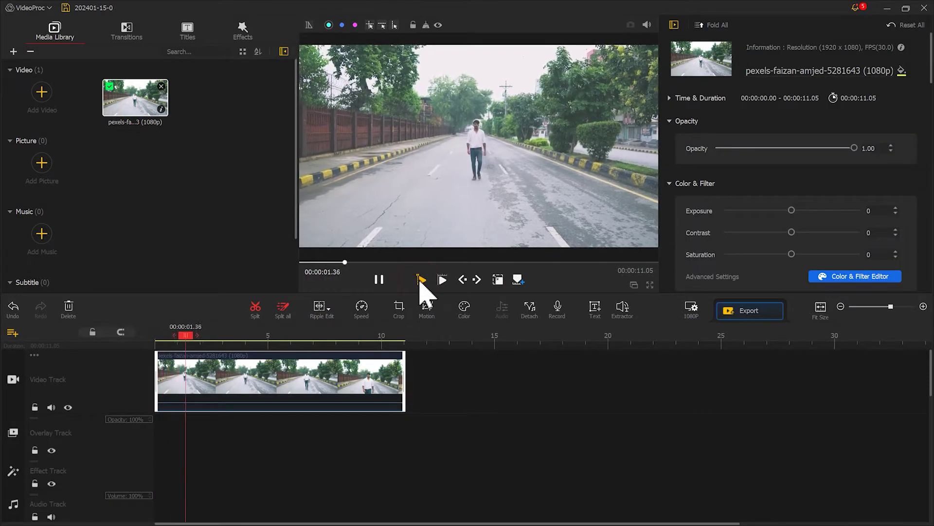
{"action": "left_click", "coordinate": [379, 280]}
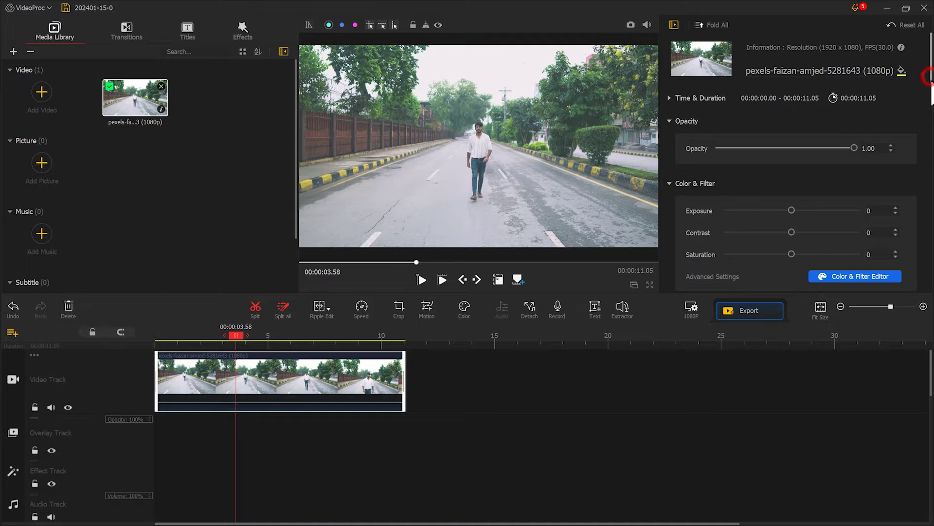
Step: Enable Reverse Play for the road clip and preview the reversed playback
{"action": "left_click_drag", "start_coordinate": [928, 76], "coordinate": [922, 172]}
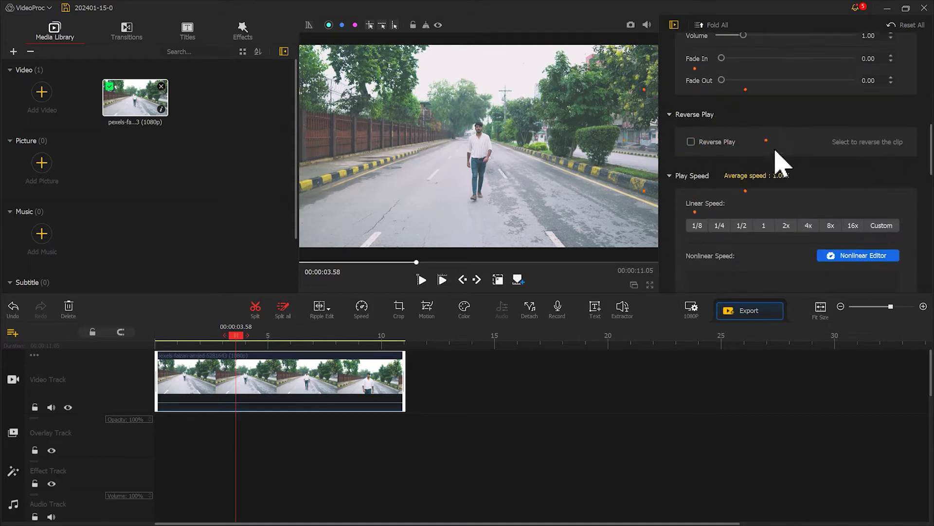
{"action": "left_click", "coordinate": [692, 142]}
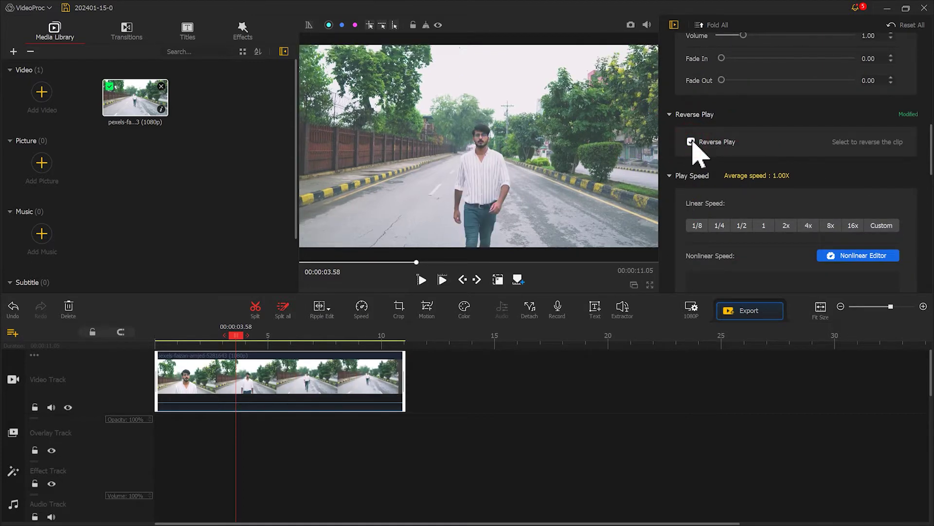
{"action": "left_click", "coordinate": [424, 283]}
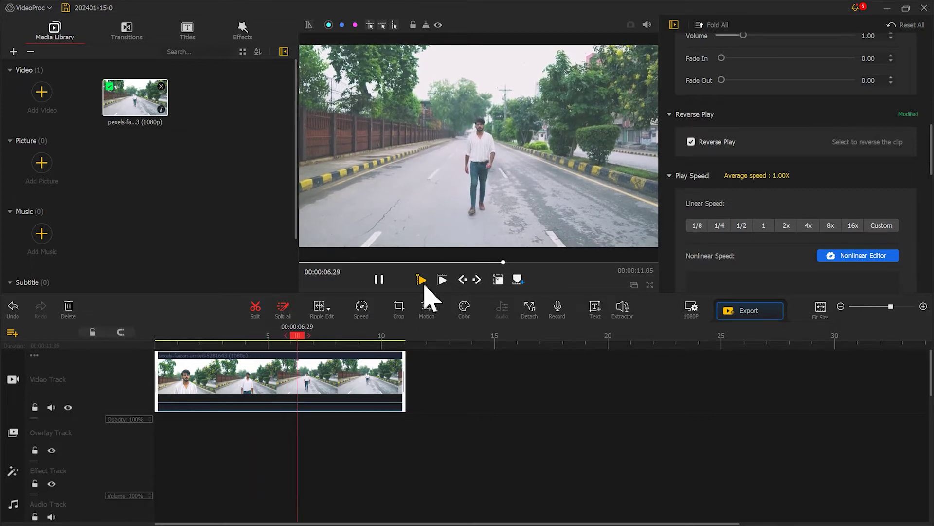
{"action": "left_click", "coordinate": [379, 280]}
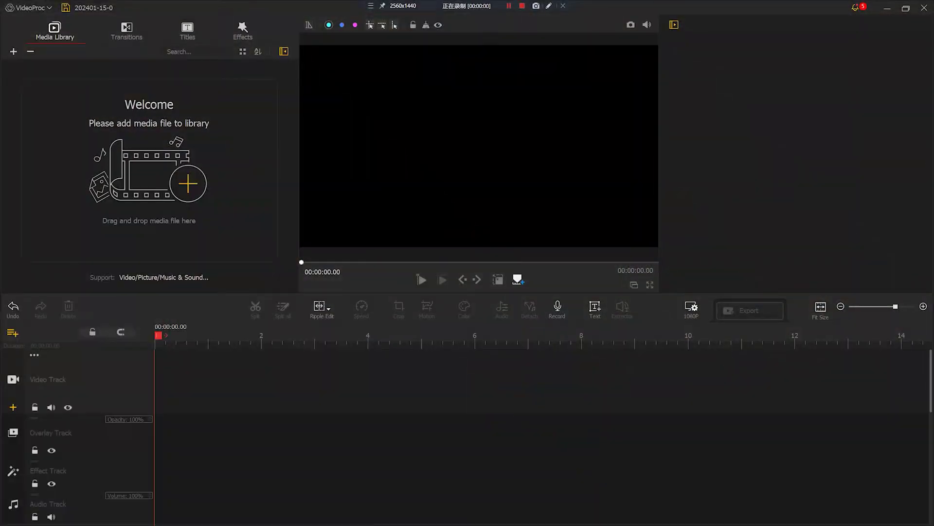
Step: Import traffic clip 01, put it on the video track and preview it
{"action": "left_click_drag", "start_coordinate": [463, 201], "coordinate": [227, 171]}
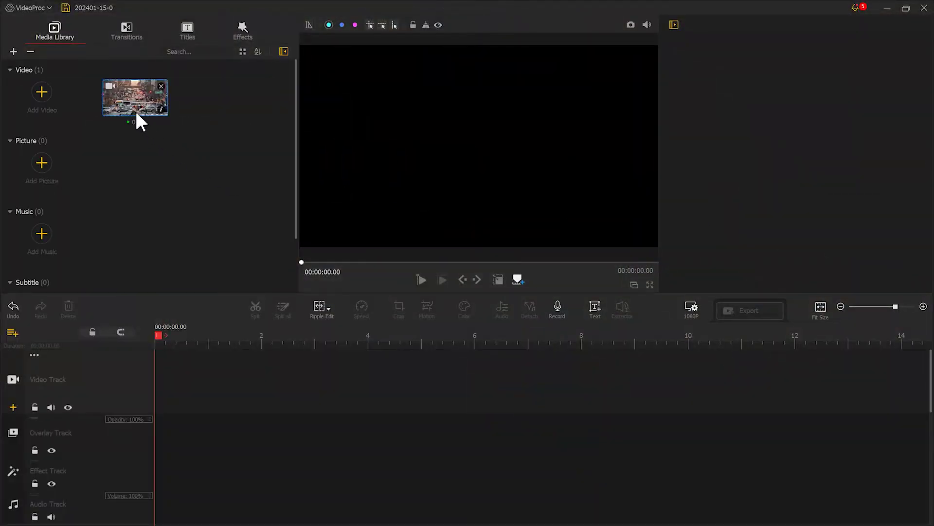
{"action": "left_click_drag", "start_coordinate": [130, 107], "coordinate": [217, 372]}
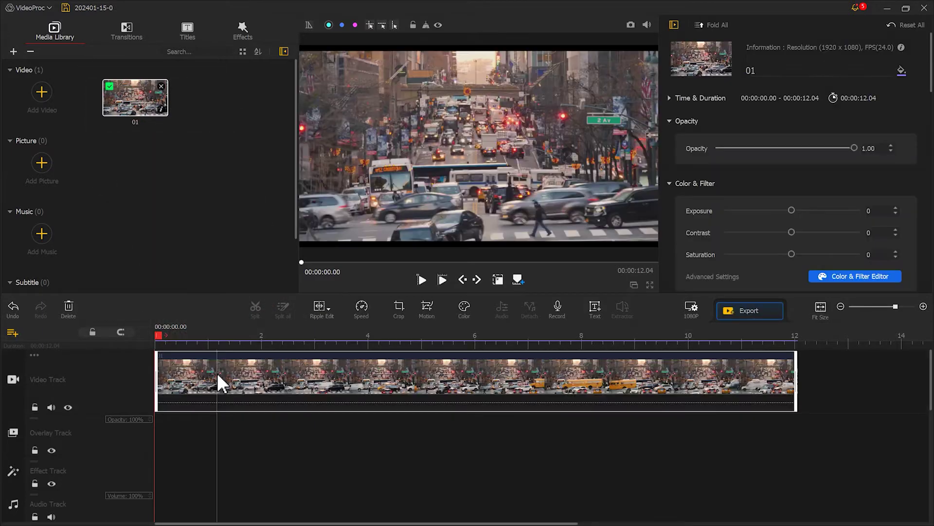
{"action": "left_click", "coordinate": [421, 282]}
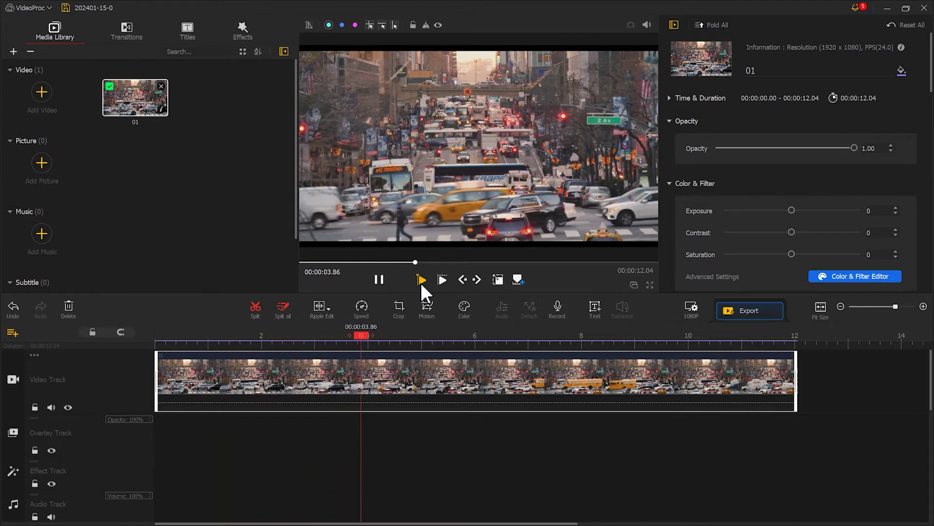
{"action": "left_click", "coordinate": [380, 279]}
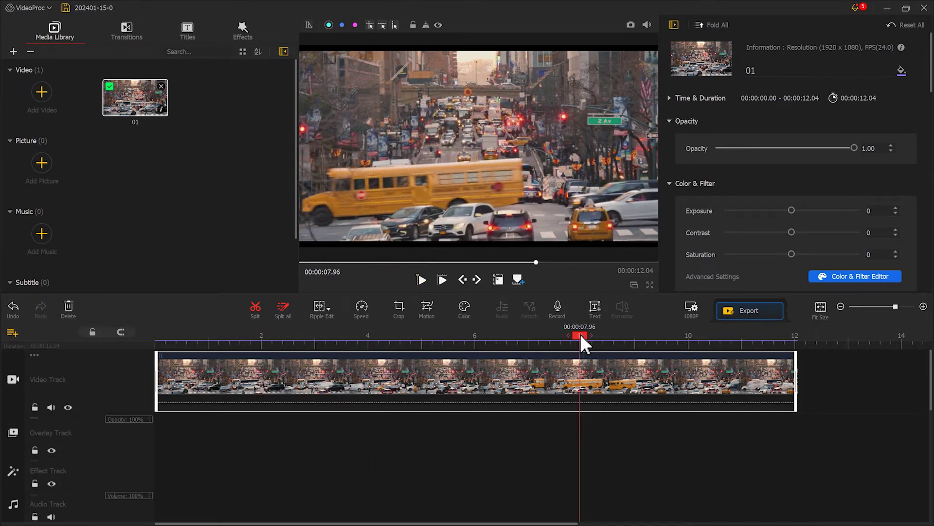
Step: Split the clip at 00:00:08.03, then copy the first part and paste it after
{"action": "left_click_drag", "start_coordinate": [580, 334], "coordinate": [584, 335]}
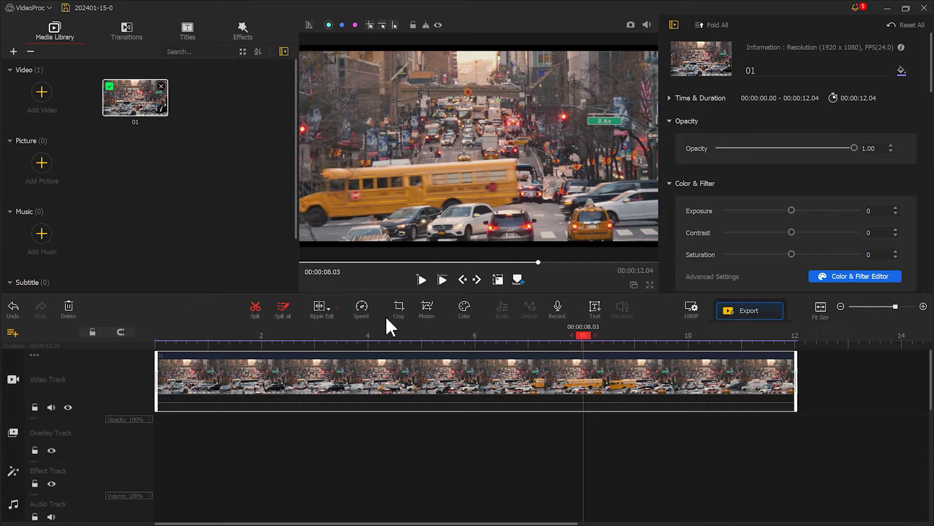
{"action": "left_click", "coordinate": [258, 314]}
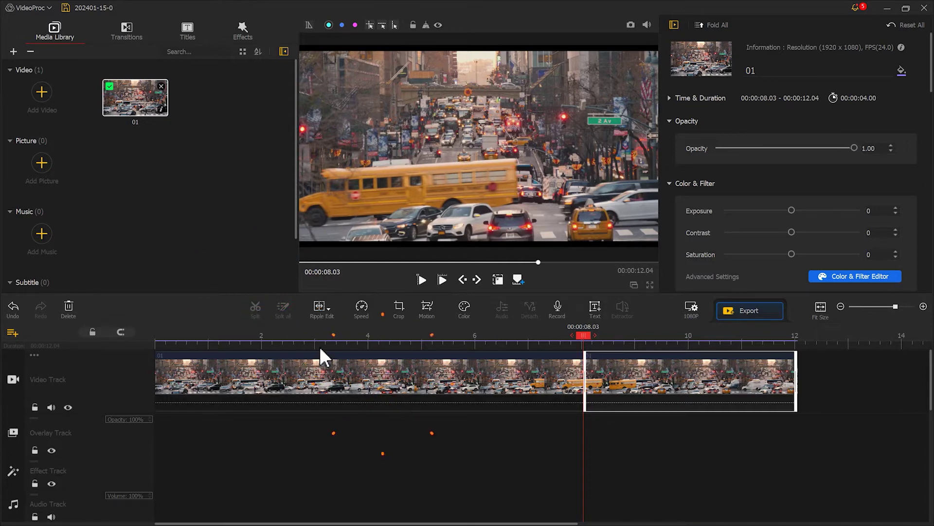
{"action": "left_click", "coordinate": [391, 372]}
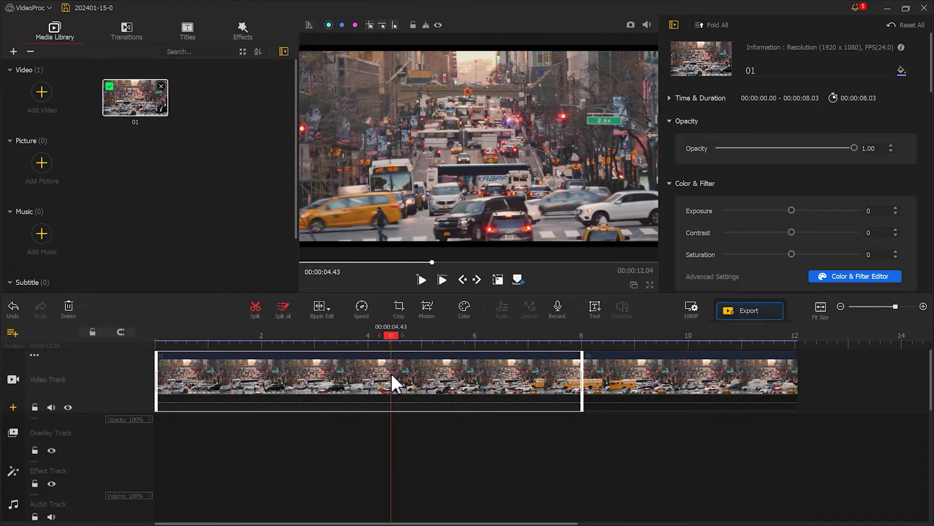
{"action": "right_click", "coordinate": [392, 373]}
{"action": "left_click", "coordinate": [420, 484]}
{"action": "right_click", "coordinate": [582, 385]}
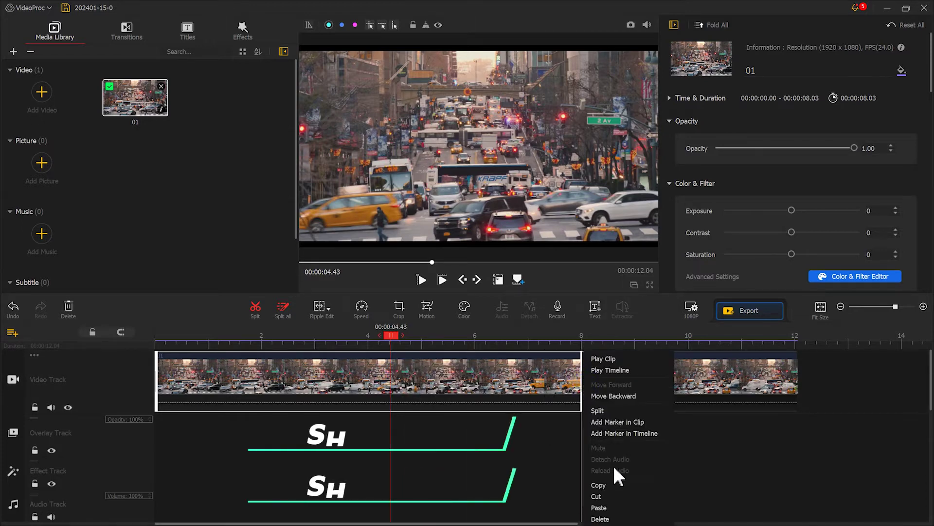
{"action": "left_click", "coordinate": [609, 506]}
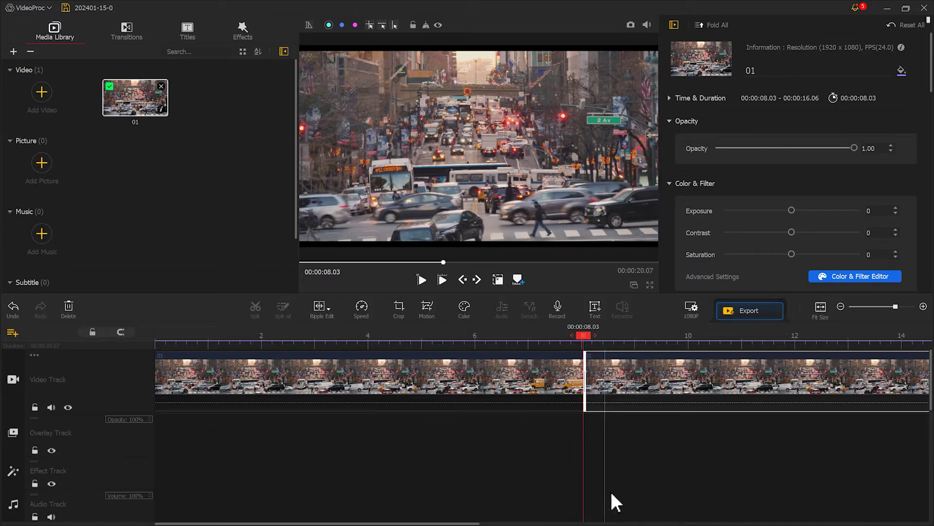
Step: Enable Reverse Play on the pasted copy and preview it
{"action": "scroll", "coordinate": [918, 184], "scroll_direction": "down", "scroll_amount": 10}
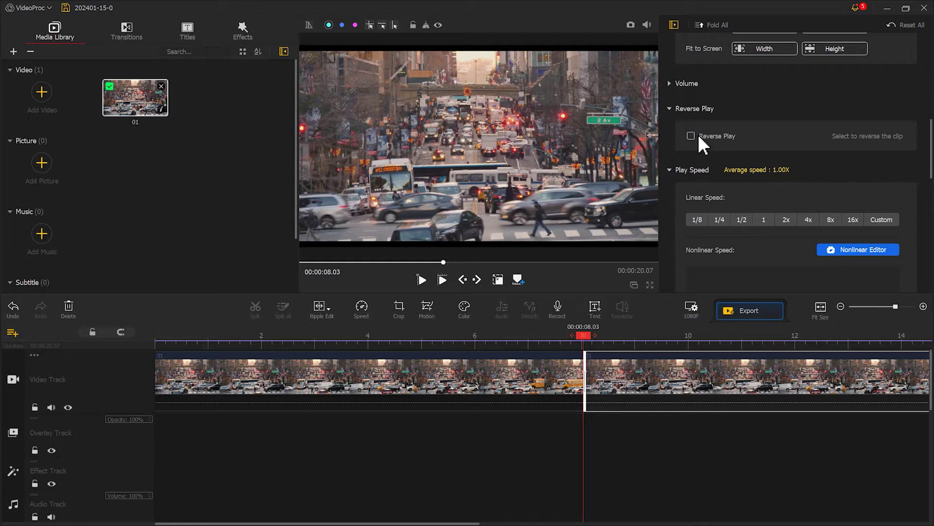
{"action": "left_click", "coordinate": [698, 137]}
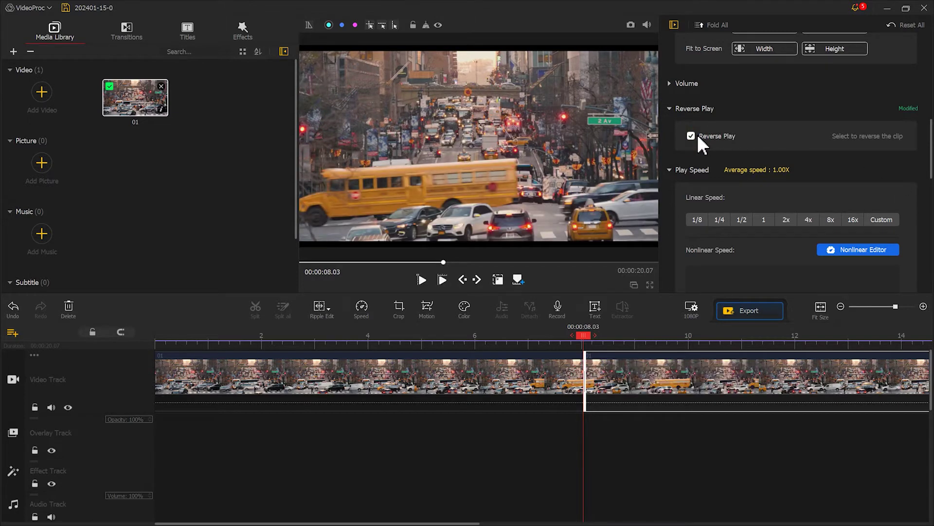
{"action": "left_click", "coordinate": [422, 279]}
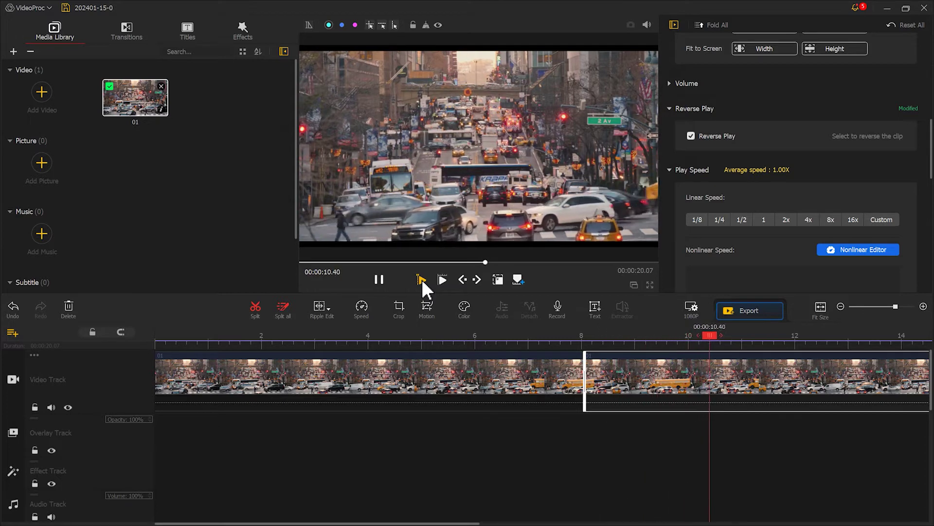
{"action": "left_click", "coordinate": [379, 278]}
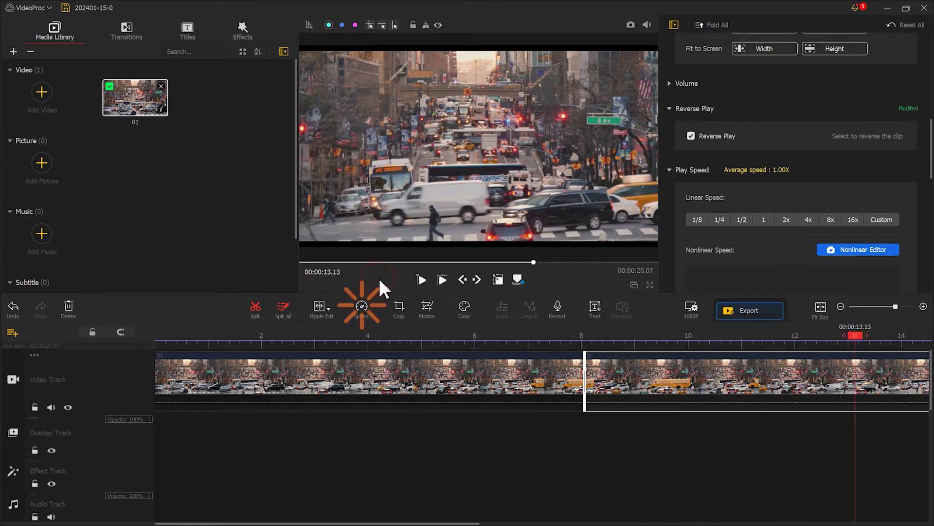
Step: Set the pasted copy to a constant 4X speed in the Speed Editor
{"action": "left_click", "coordinate": [362, 308]}
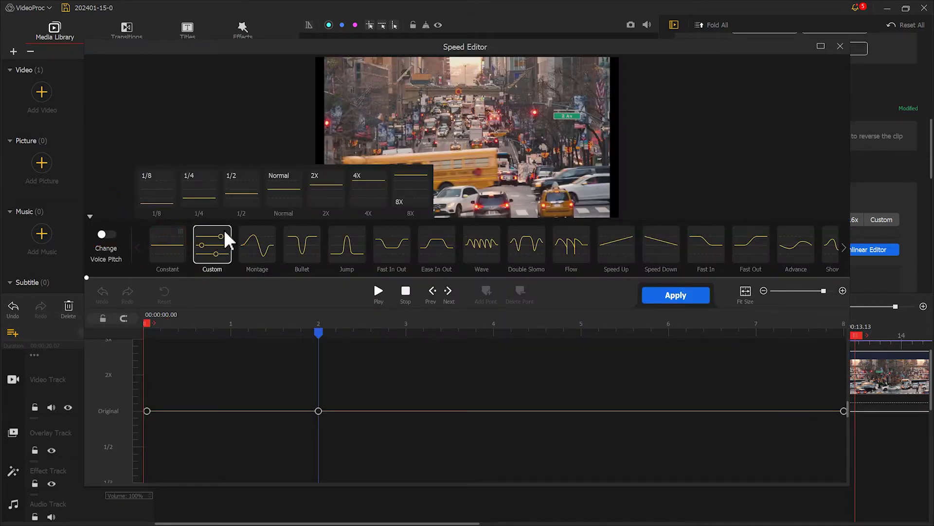
{"action": "left_click", "coordinate": [316, 199]}
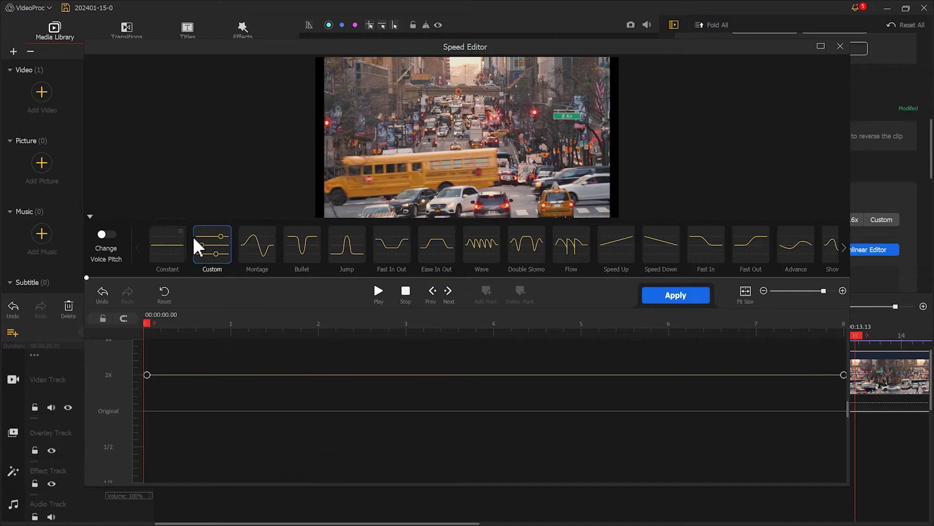
{"action": "left_click", "coordinate": [175, 246]}
{"action": "left_click", "coordinate": [368, 197]}
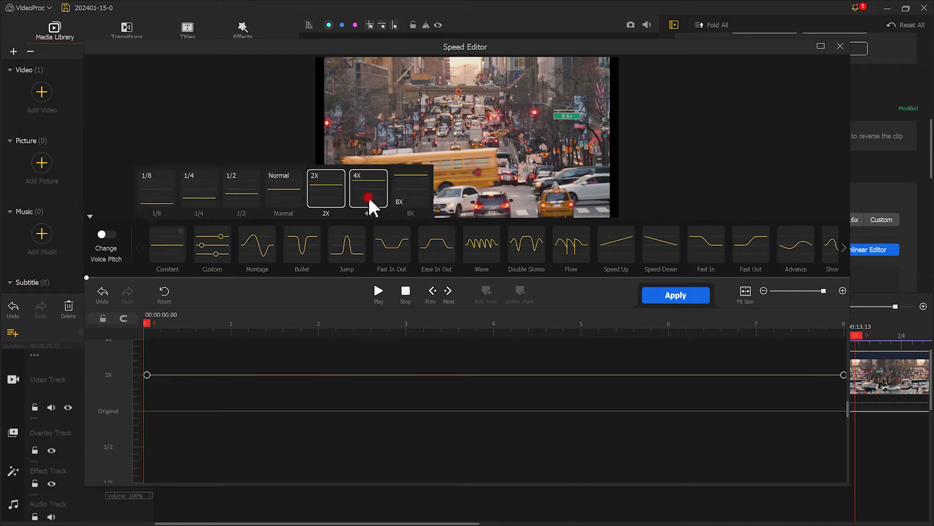
{"action": "left_click", "coordinate": [677, 298]}
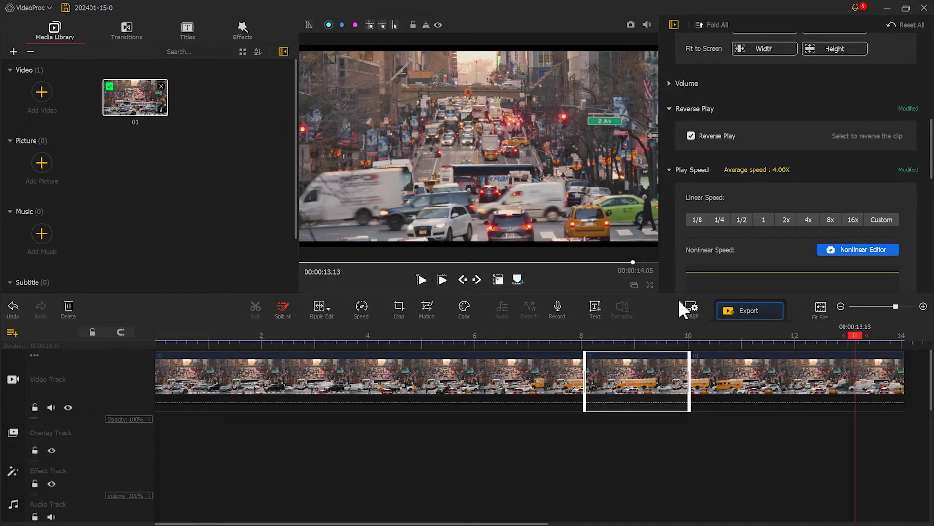
Step: Paste another copy after the sped-up clip and trim the first clip to about 3.27 seconds
{"action": "right_click", "coordinate": [691, 373]}
{"action": "left_click", "coordinate": [708, 507]}
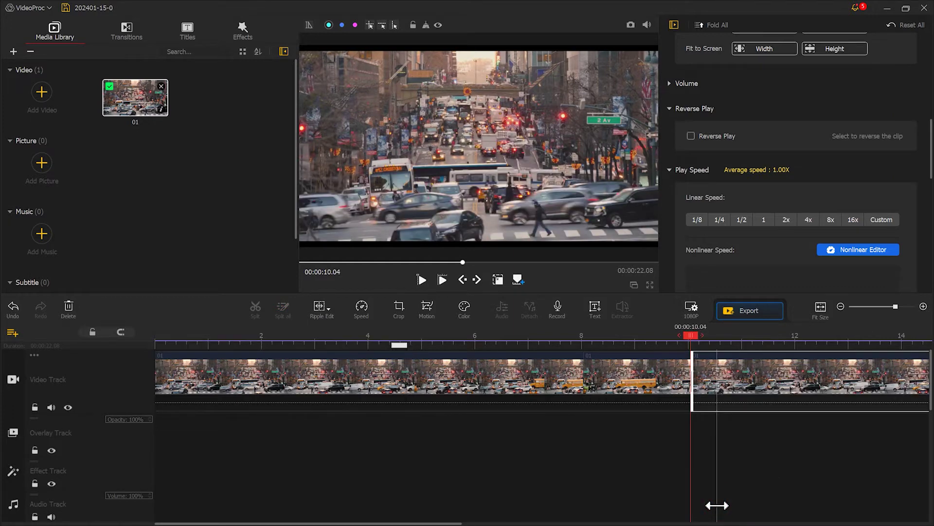
{"action": "left_click", "coordinate": [392, 366]}
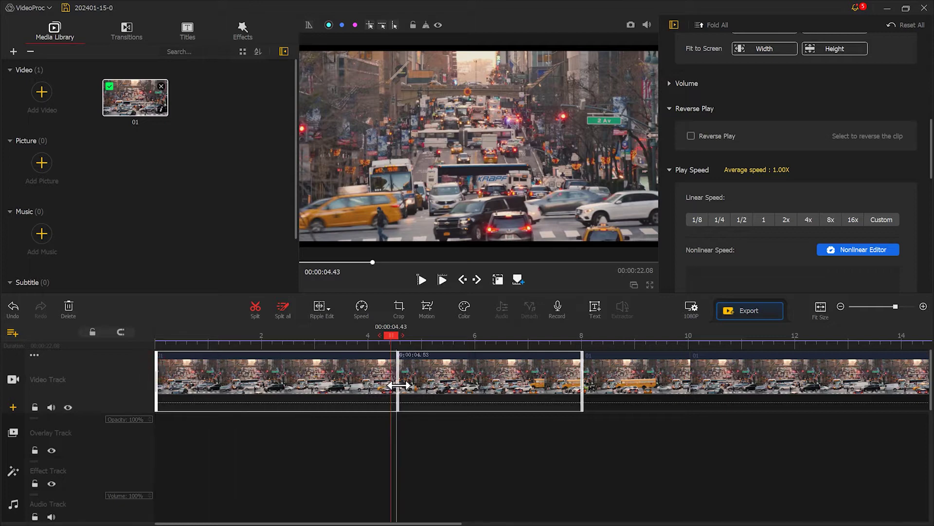
{"action": "left_click_drag", "start_coordinate": [409, 386], "coordinate": [409, 385]}
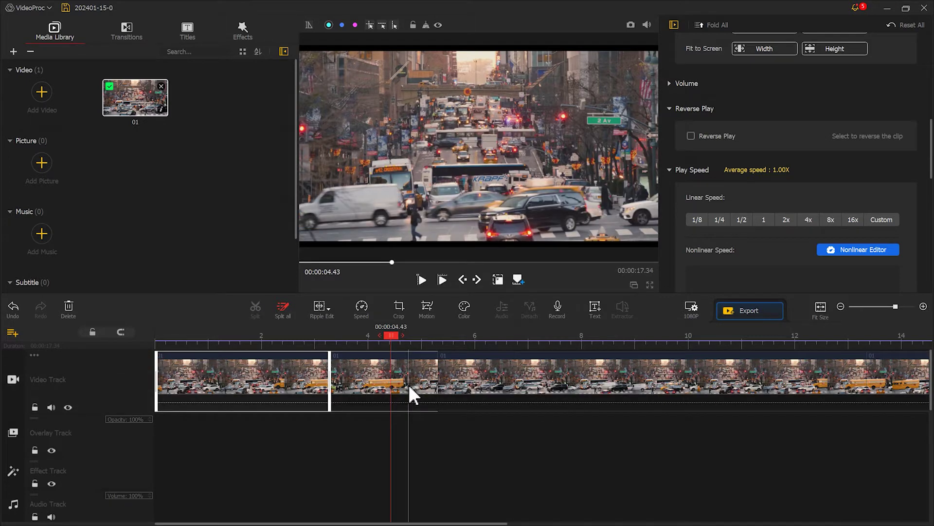
Step: Play the edited sequence from the start and pause at 00:00:08.23
{"action": "left_click_drag", "start_coordinate": [392, 367], "coordinate": [157, 334]}
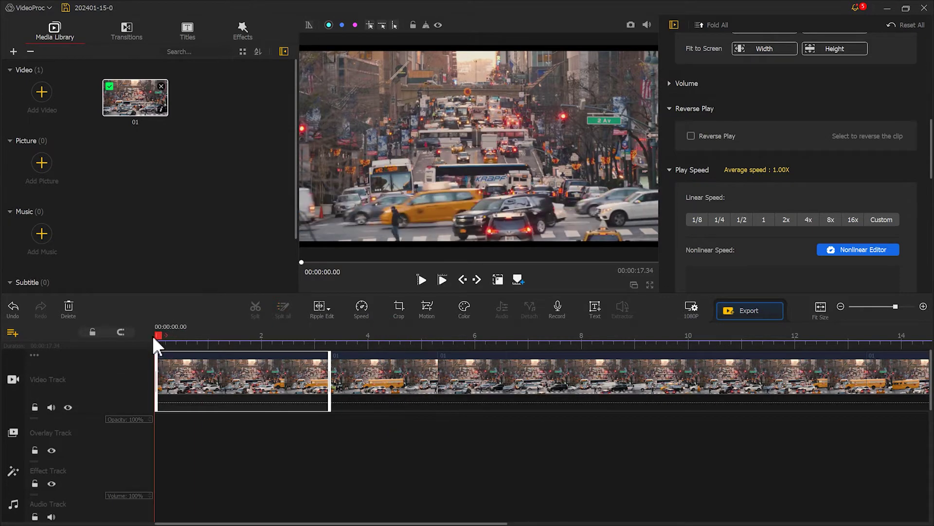
{"action": "left_click", "coordinate": [421, 279]}
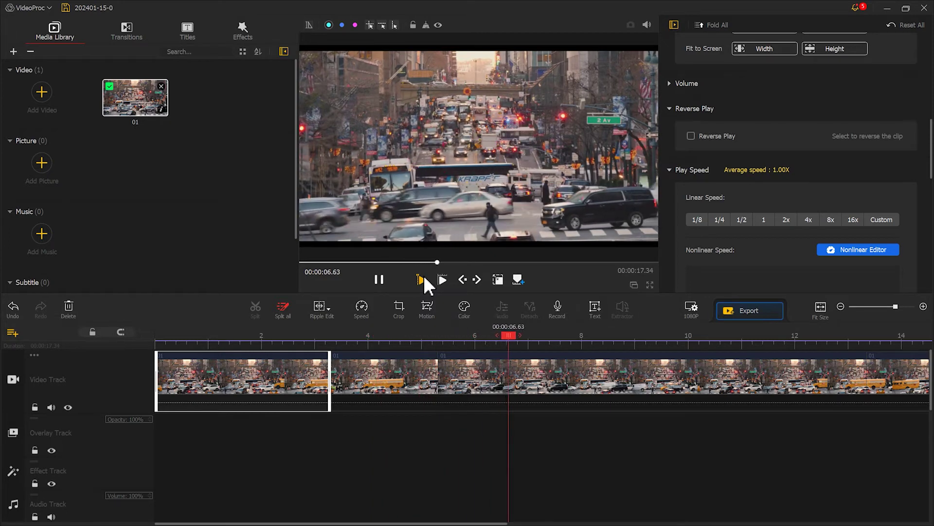
{"action": "left_click", "coordinate": [376, 279]}
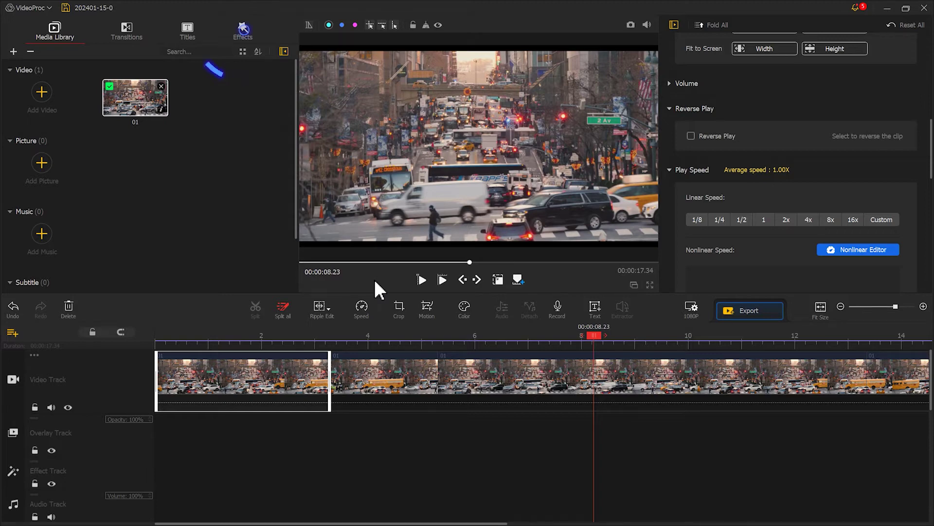
Step: Drop the Glitch effect on the effect track at 3.3 s and trim it to 2 seconds (00:00:03.29–00:00:05.30)
{"action": "left_click", "coordinate": [250, 28]}
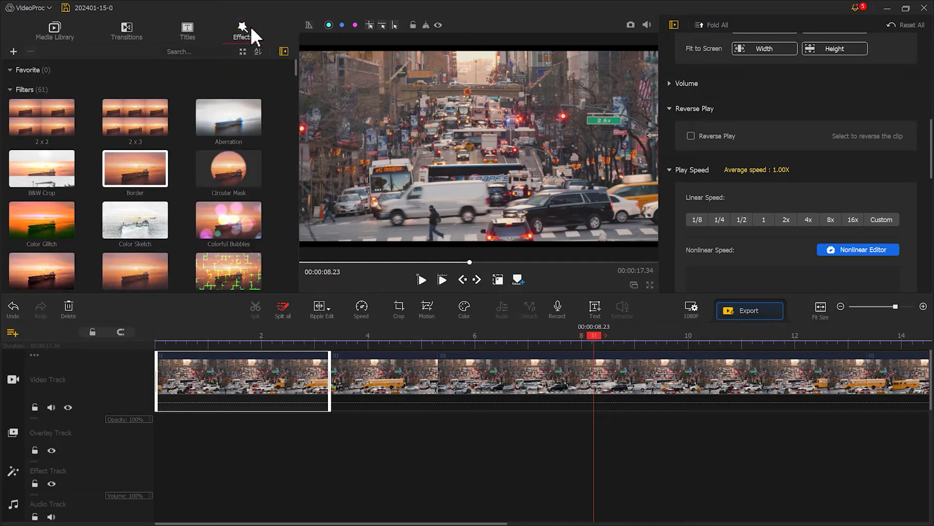
{"action": "left_click_drag", "start_coordinate": [297, 67], "coordinate": [297, 126]}
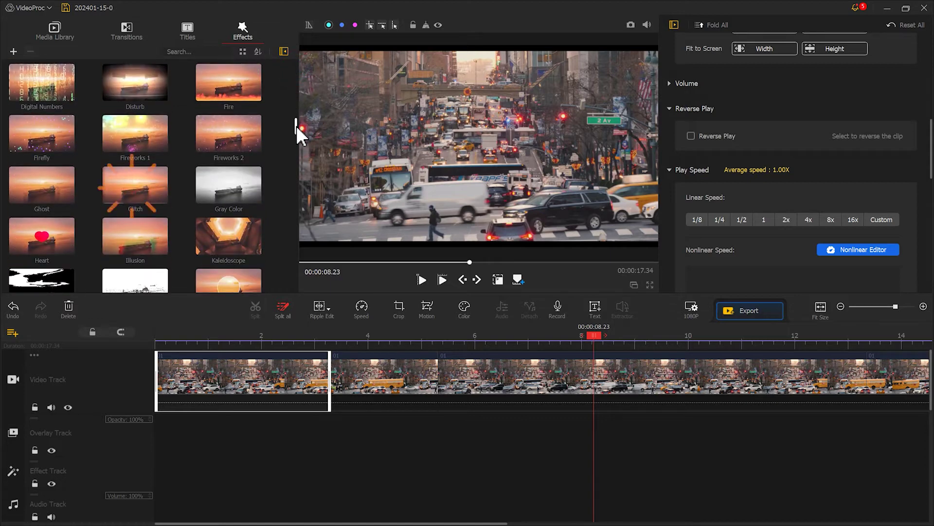
{"action": "left_click_drag", "start_coordinate": [152, 177], "coordinate": [338, 461]}
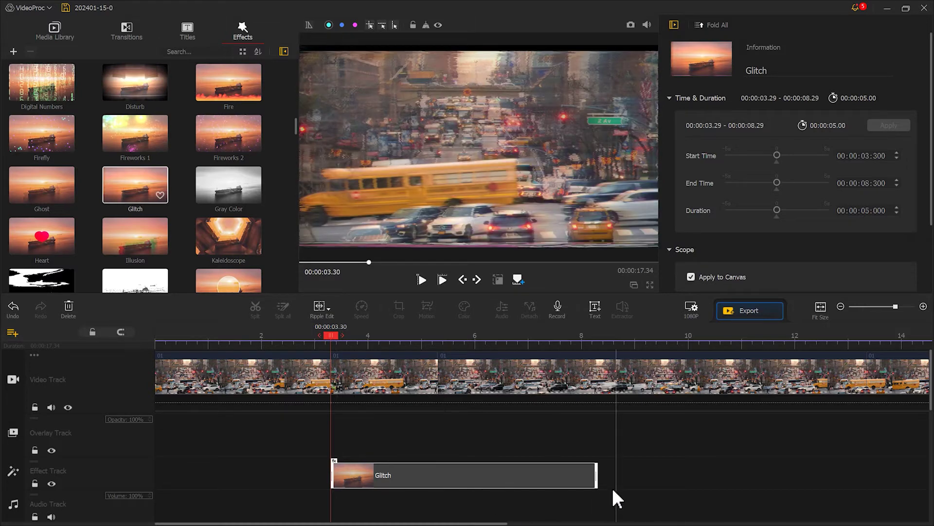
{"action": "left_click_drag", "start_coordinate": [597, 475], "coordinate": [438, 474]}
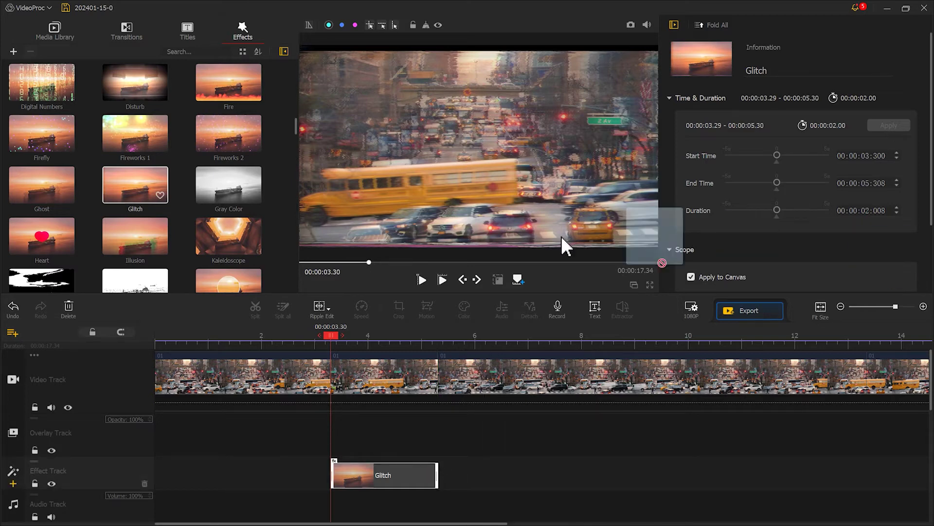
{"action": "key", "text": "ctrl+1"}
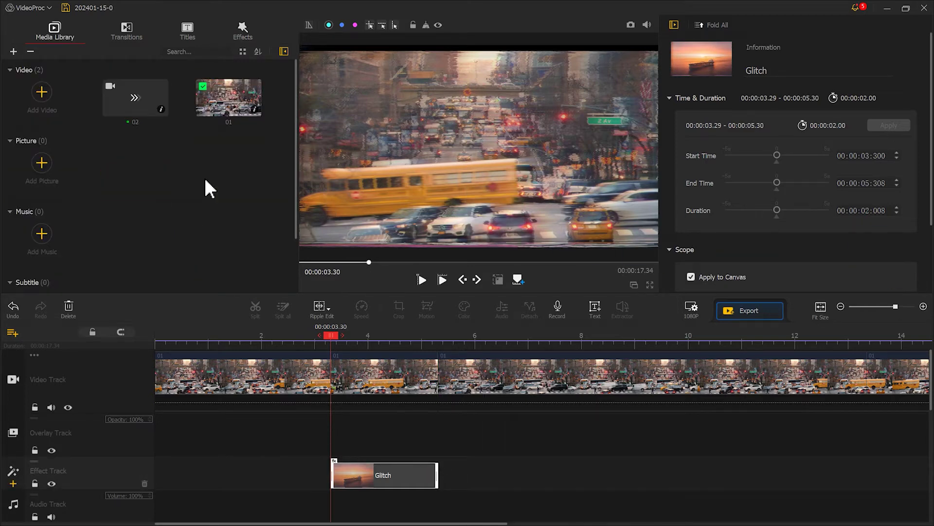
Step: Put arrow clip 02 on the overlay track from 3.3 s and trim it to 2 seconds
{"action": "left_click", "coordinate": [136, 108]}
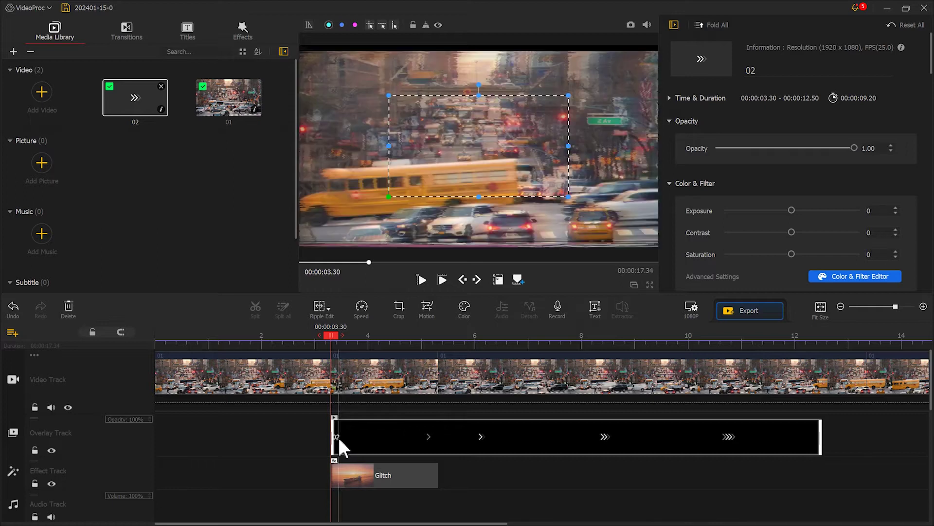
{"action": "left_click_drag", "start_coordinate": [821, 434], "coordinate": [437, 428]}
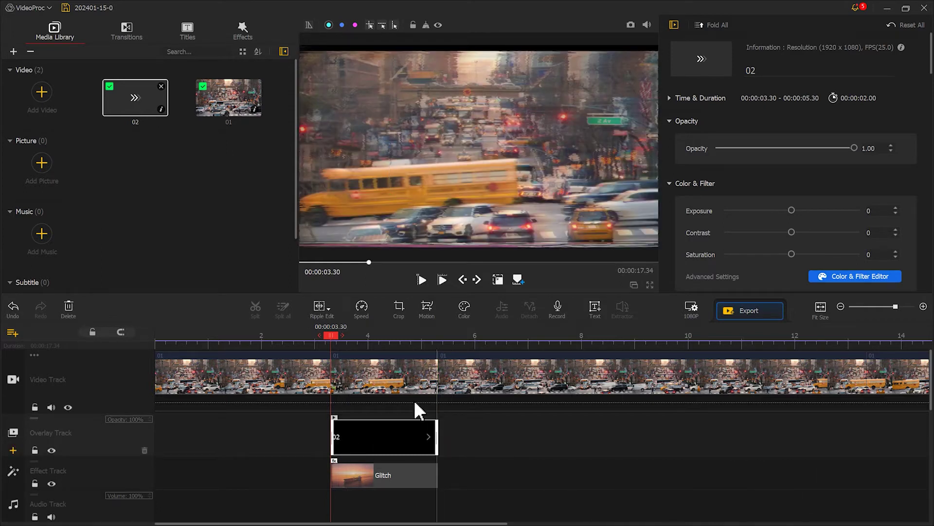
{"action": "left_click_drag", "start_coordinate": [332, 336], "coordinate": [384, 338]}
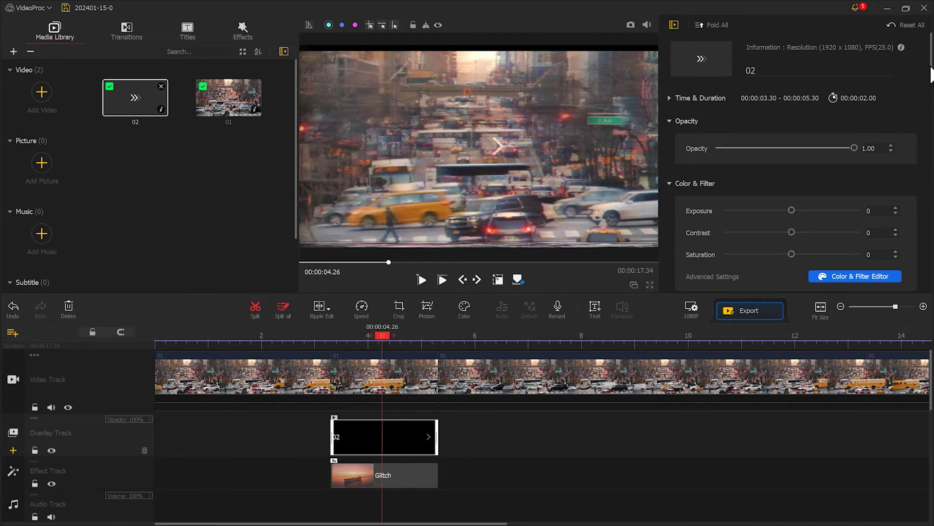
Step: Flip the arrow overlay horizontally and fit it to the screen height (scale 1.00)
{"action": "left_click_drag", "start_coordinate": [930, 73], "coordinate": [929, 153]}
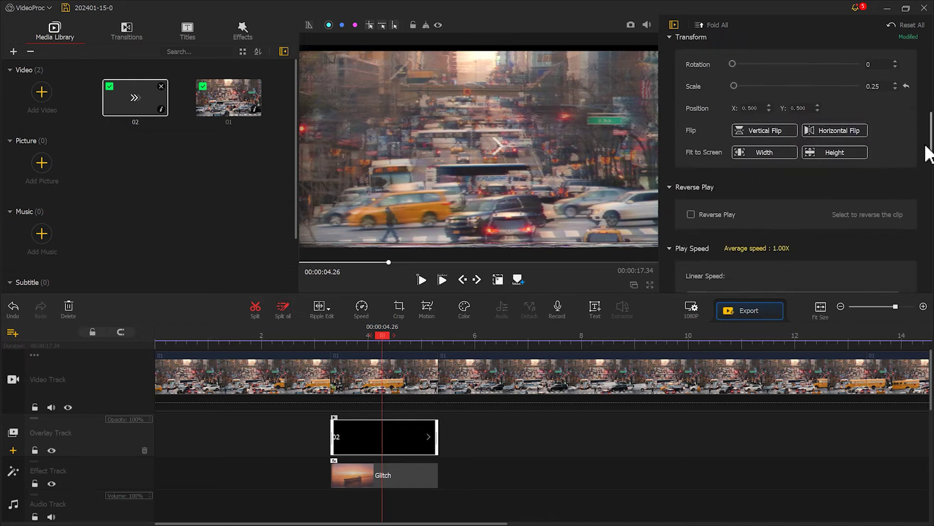
{"action": "left_click", "coordinate": [835, 131]}
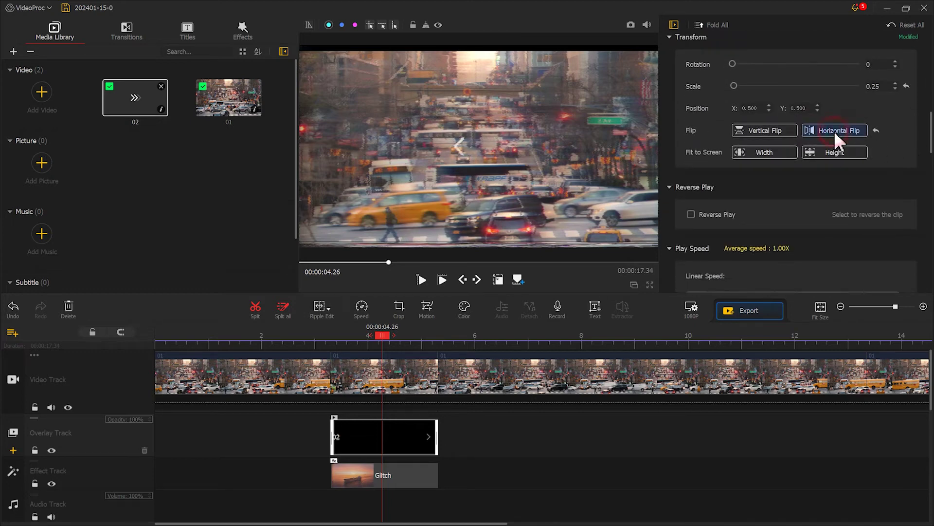
{"action": "left_click", "coordinate": [811, 153]}
{"action": "left_click", "coordinate": [155, 336]}
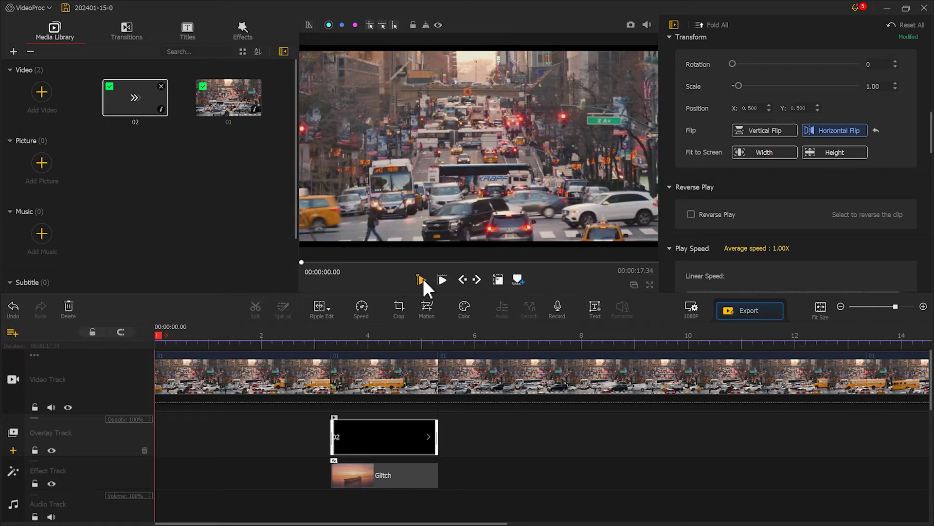
Step: Preview the project from the start to 00:00:07.93, then import the M1 and M2 rewind sounds
{"action": "left_click", "coordinate": [421, 280]}
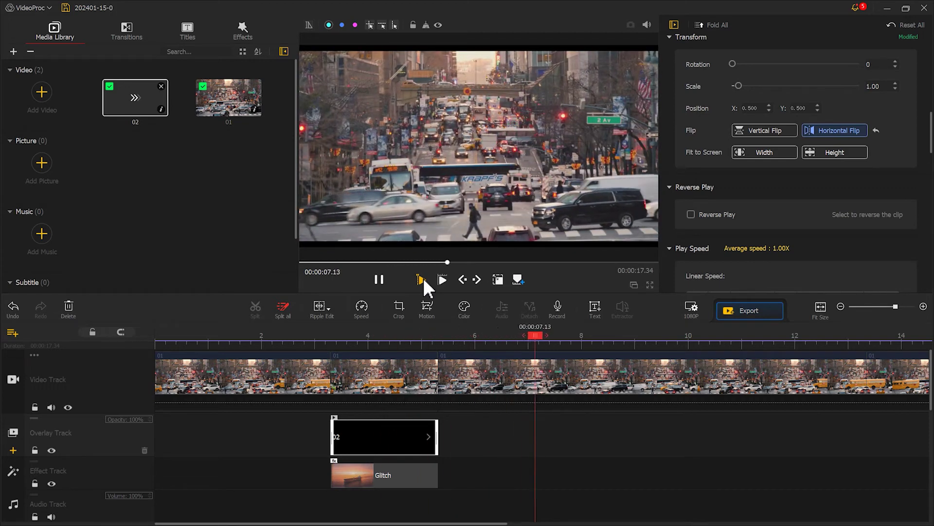
{"action": "left_click", "coordinate": [379, 279]}
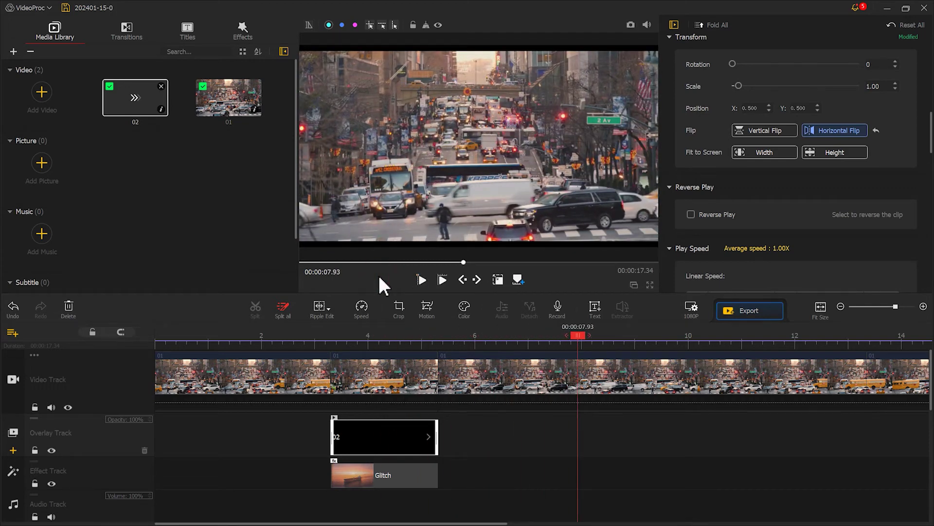
{"action": "left_click_drag", "start_coordinate": [386, 210], "coordinate": [206, 188]}
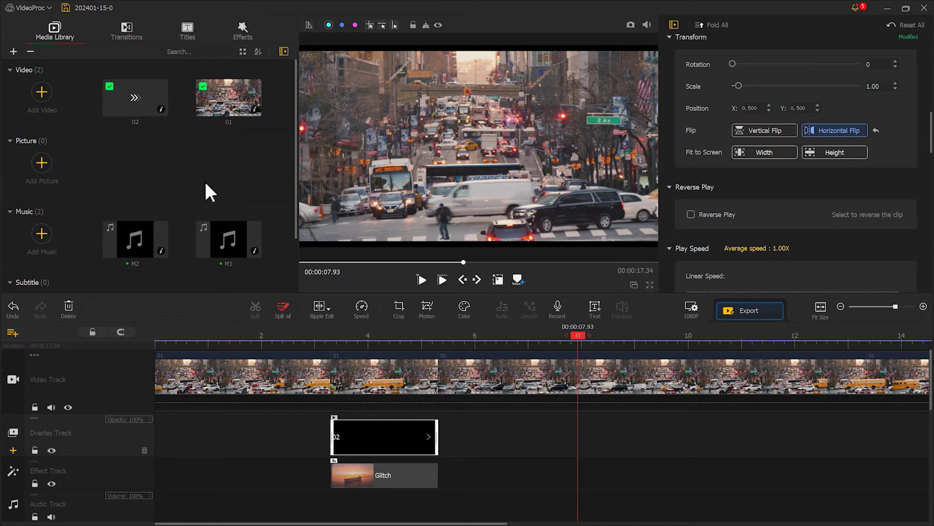
Step: Audition M1 and M2, add Audio Track1, and place both sounds on the audio tracks
{"action": "left_click", "coordinate": [221, 237]}
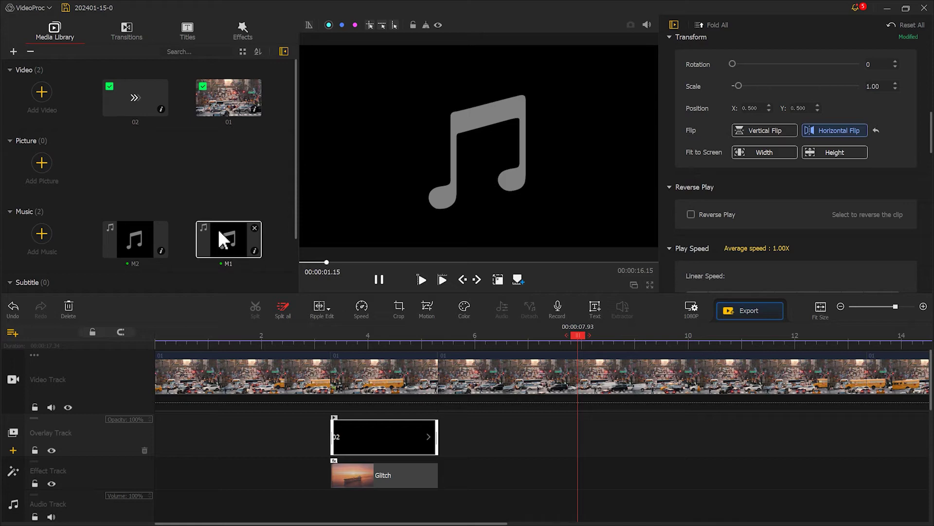
{"action": "left_click", "coordinate": [126, 242]}
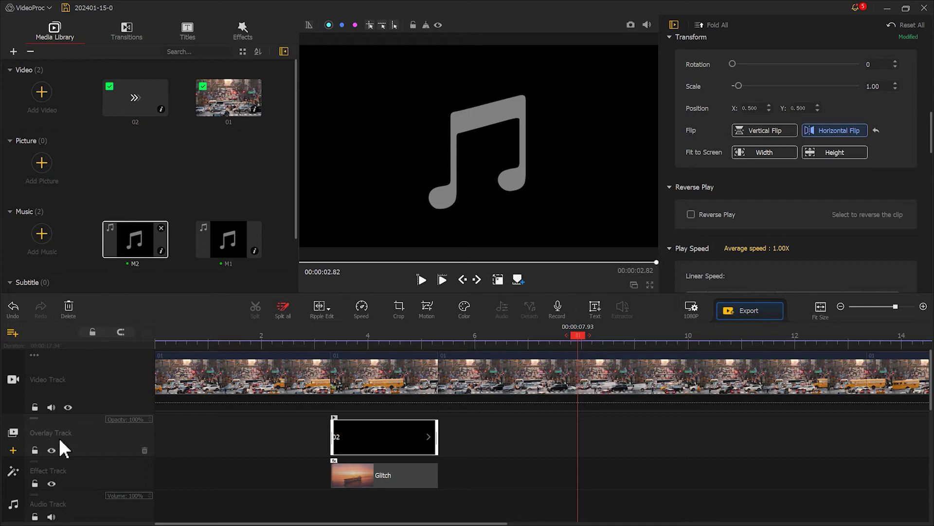
{"action": "left_click", "coordinate": [13, 516]}
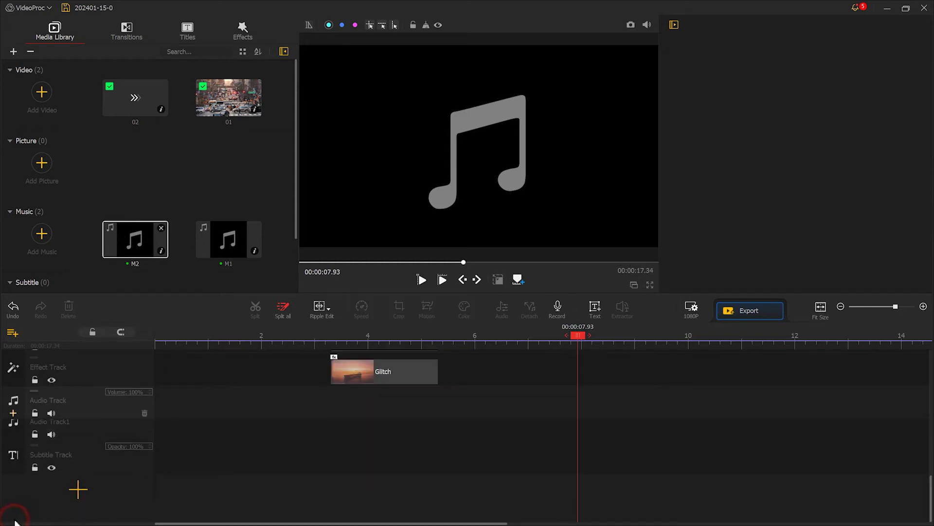
{"action": "left_click_drag", "start_coordinate": [230, 248], "coordinate": [337, 404]}
{"action": "left_click_drag", "start_coordinate": [135, 241], "coordinate": [335, 465]}
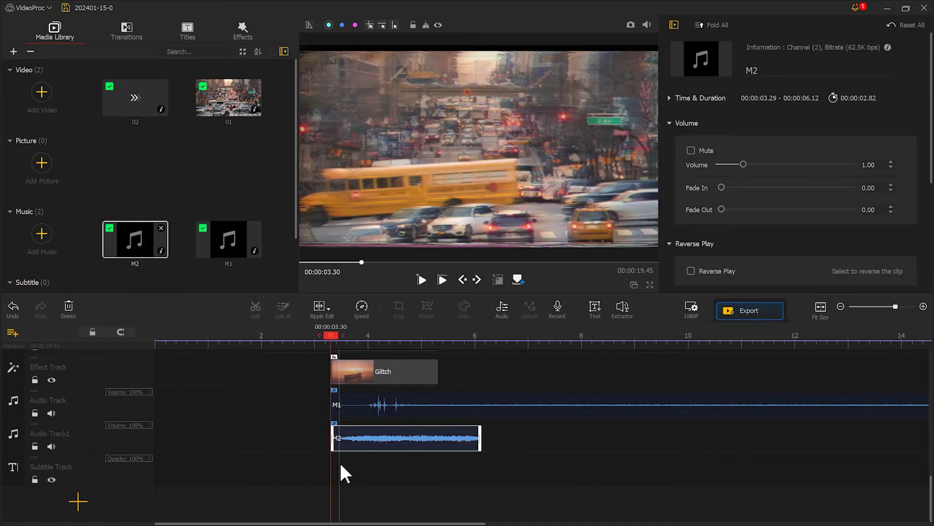
Step: Align M1 to start at 3.3 s, split it at 5.30 s and delete the leftover part
{"action": "left_click", "coordinate": [333, 406]}
{"action": "left_click_drag", "start_coordinate": [332, 406], "coordinate": [368, 411]}
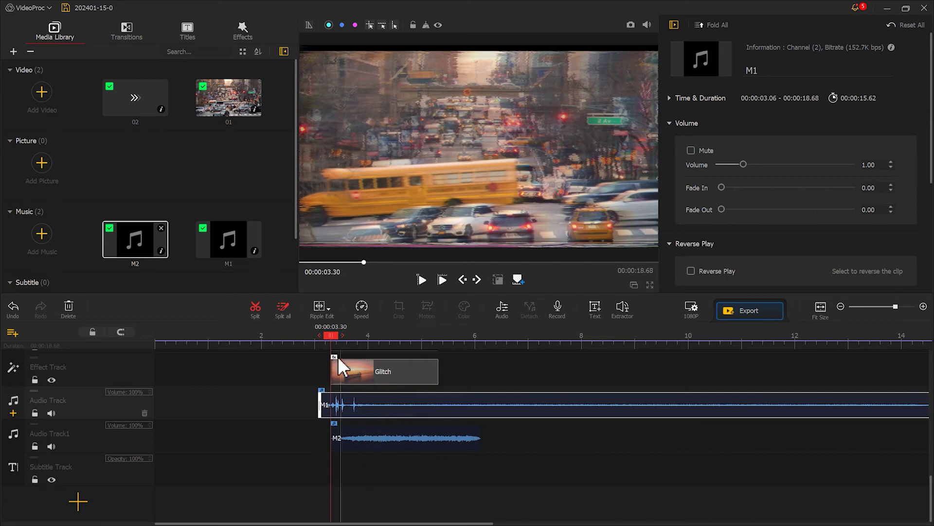
{"action": "left_click_drag", "start_coordinate": [334, 358], "coordinate": [438, 342]}
{"action": "left_click", "coordinate": [257, 309]}
{"action": "key", "text": "Delete"}
Step: Play back the section with the sounds, stopping at 00:00:07.50, and select M2 on Audio Track1
{"action": "left_click", "coordinate": [460, 435]}
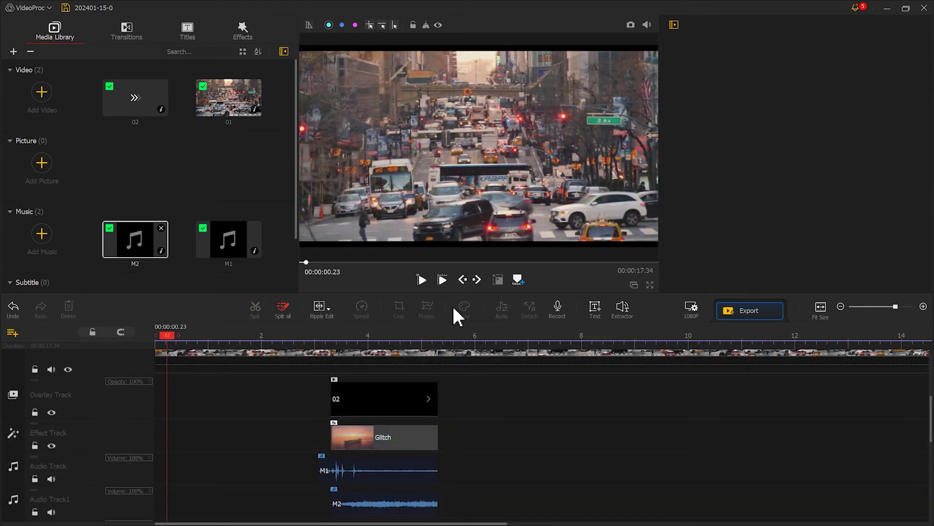
{"action": "left_click", "coordinate": [422, 278]}
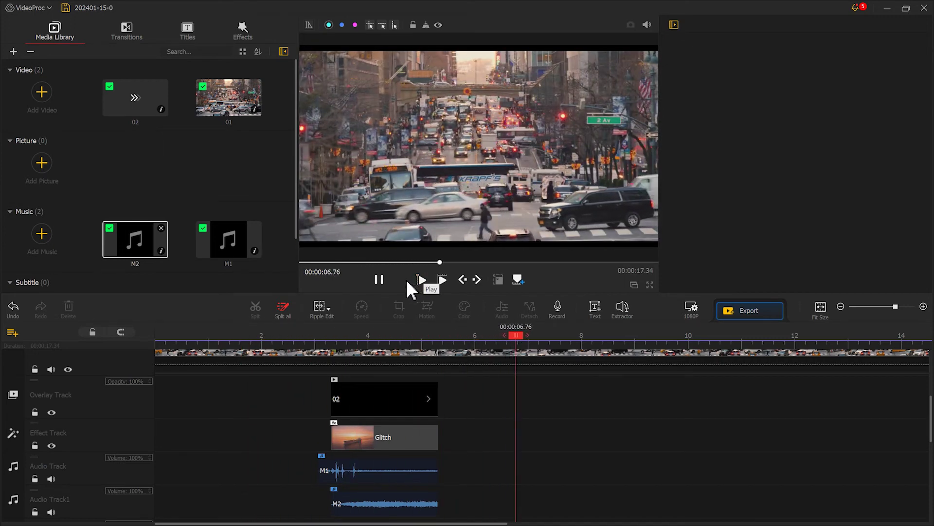
{"action": "left_click", "coordinate": [382, 276]}
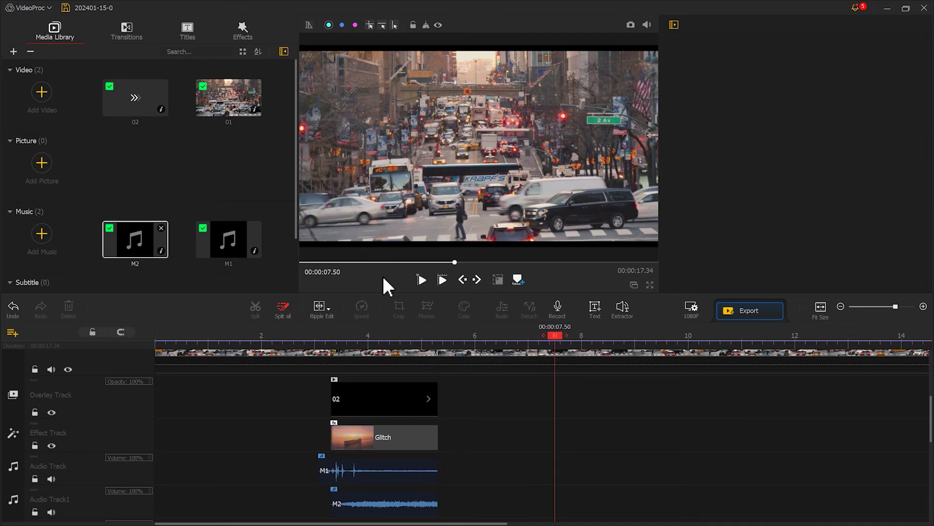
{"action": "left_click", "coordinate": [417, 502]}
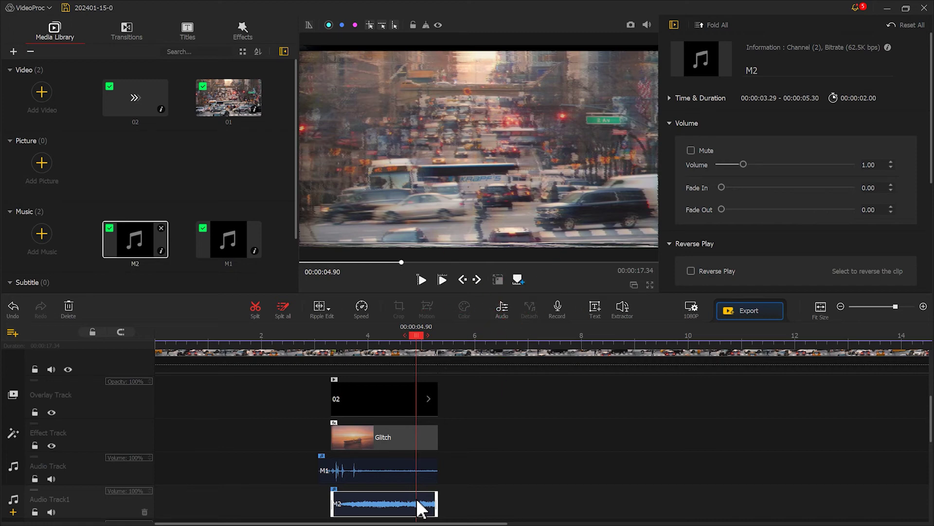
Step: Apply a fade-out to M2's waveform over 1.63–2.00 s in the Audio Editor
{"action": "left_click", "coordinate": [497, 308]}
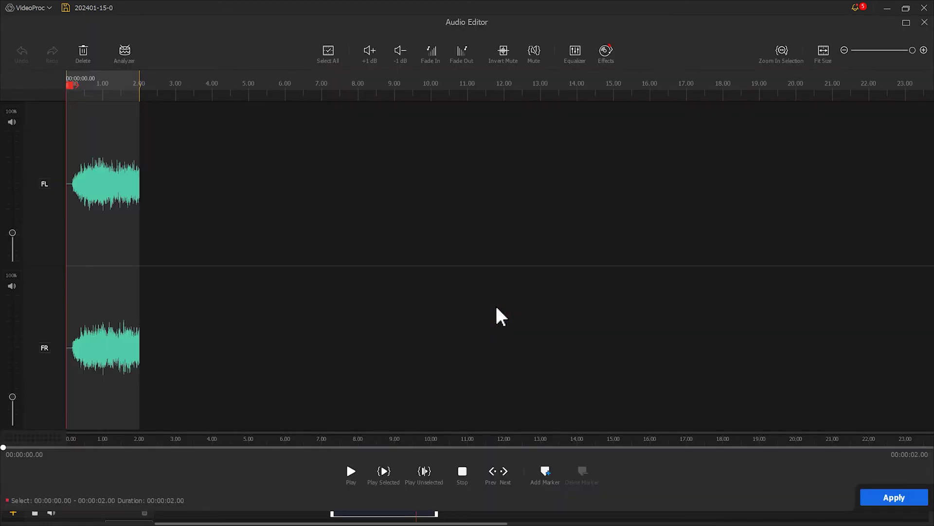
{"action": "left_click_drag", "start_coordinate": [125, 203], "coordinate": [138, 204]}
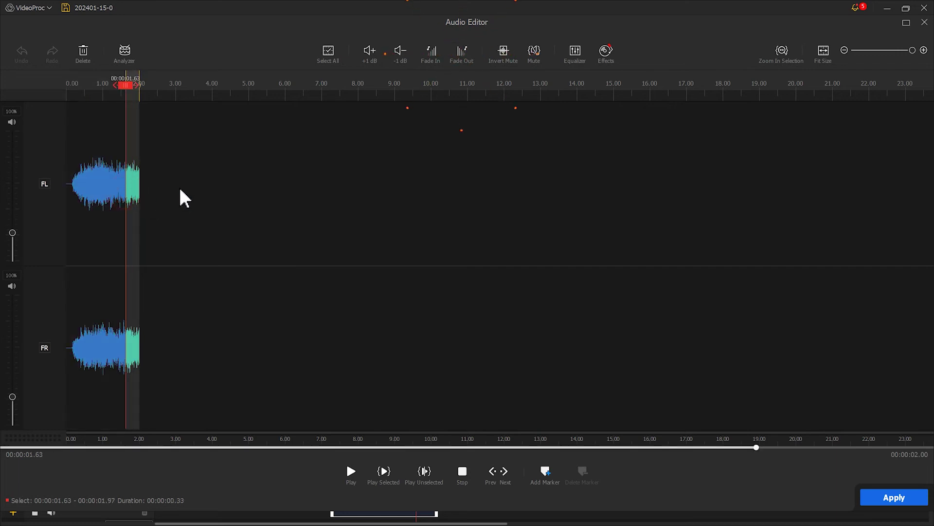
{"action": "left_click", "coordinate": [462, 58]}
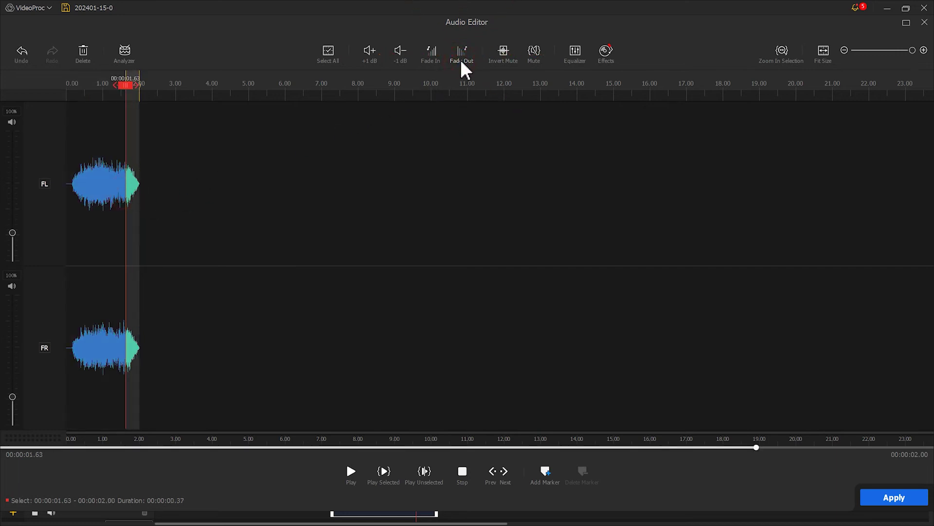
Step: Apply the faded sound as M2-export-0 and preview the timeline, pausing at 00:00:07.73
{"action": "left_click", "coordinate": [900, 499]}
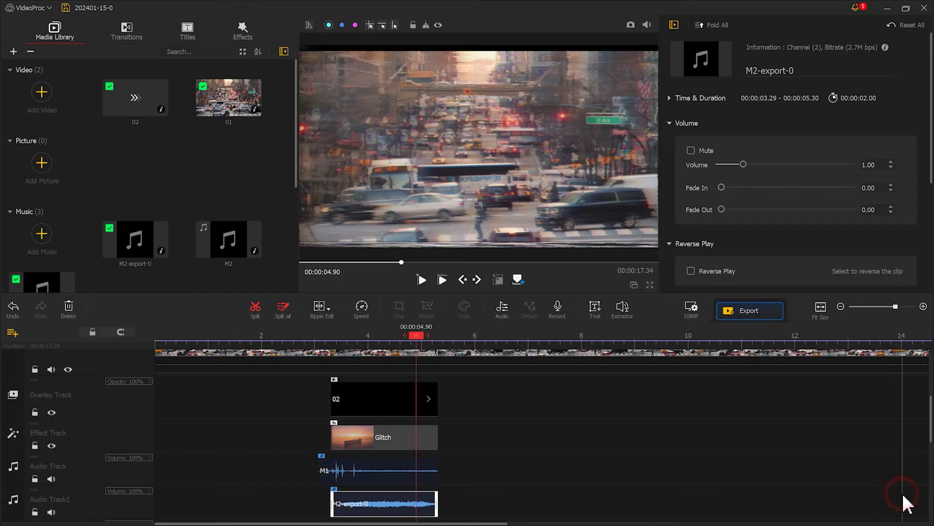
{"action": "left_click", "coordinate": [441, 280]}
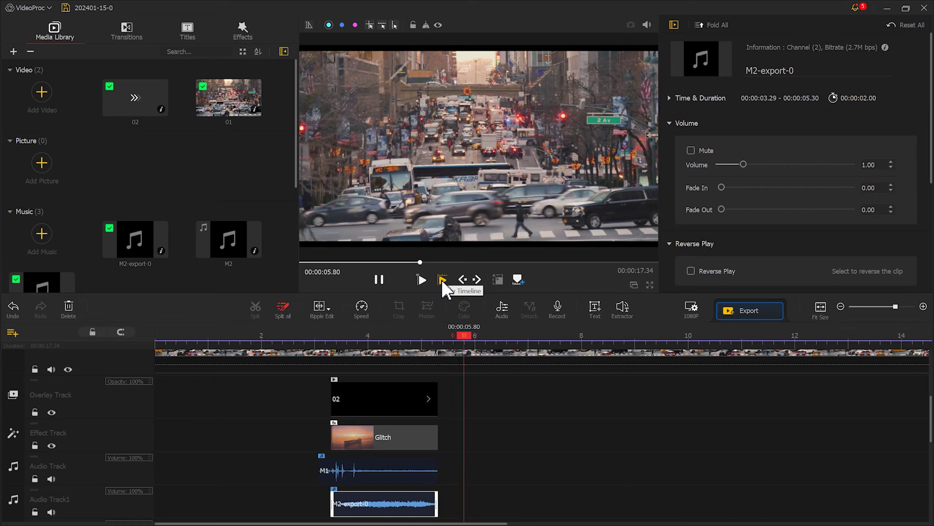
{"action": "left_click", "coordinate": [380, 279]}
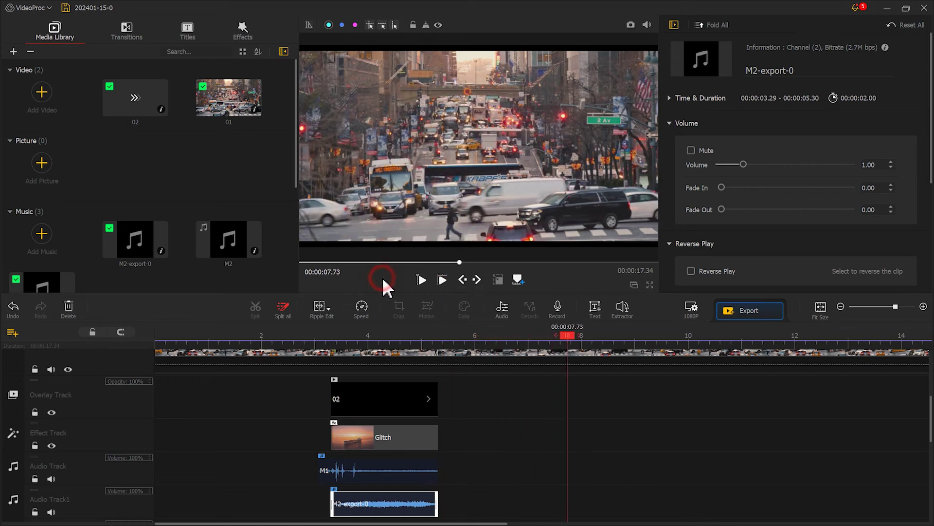